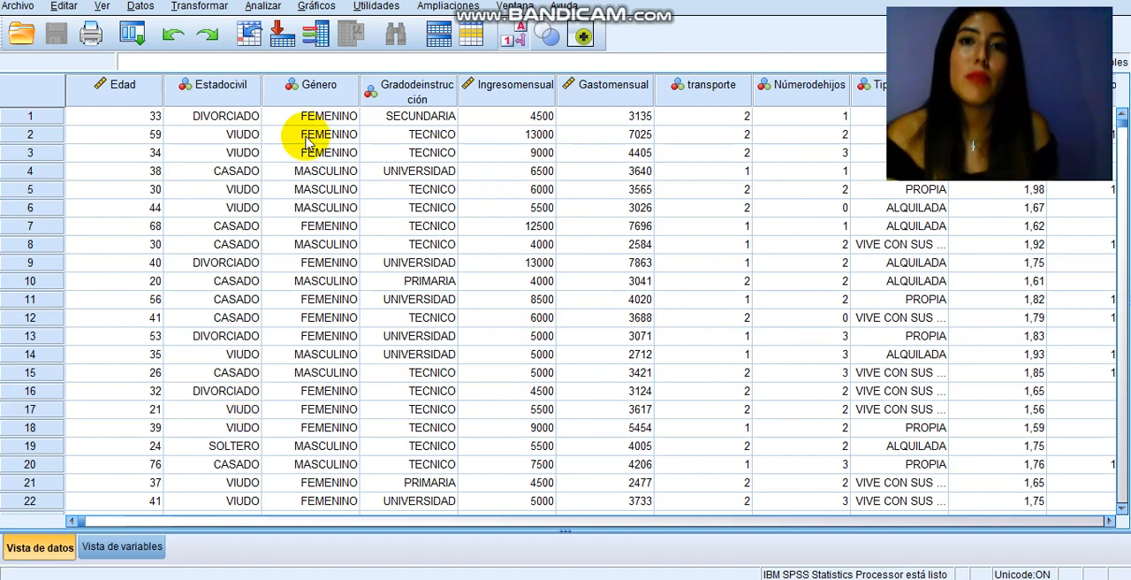
Step: Run a crosstab of Tipo de vivienda in rows by Género in columns, with clustered bar charts
left_click(99, 549)
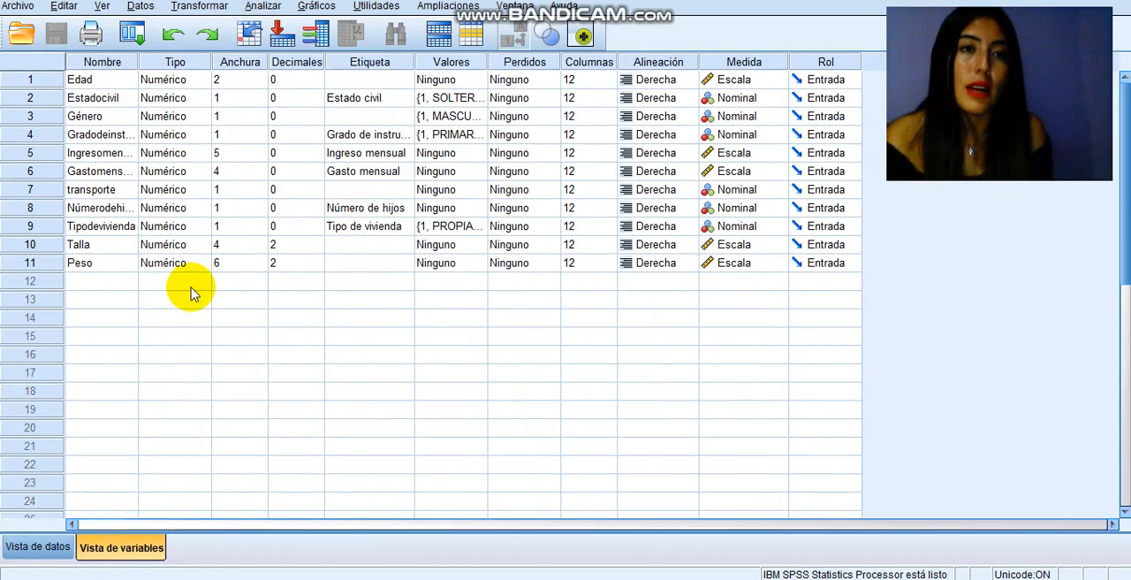
left_click(265, 7)
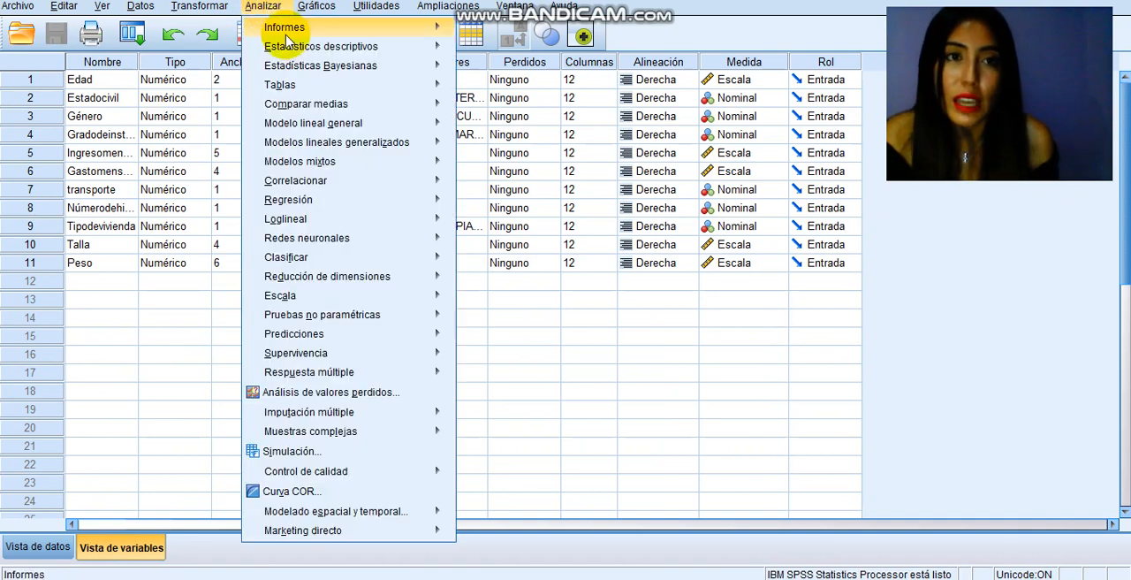
mouse_move(292, 46)
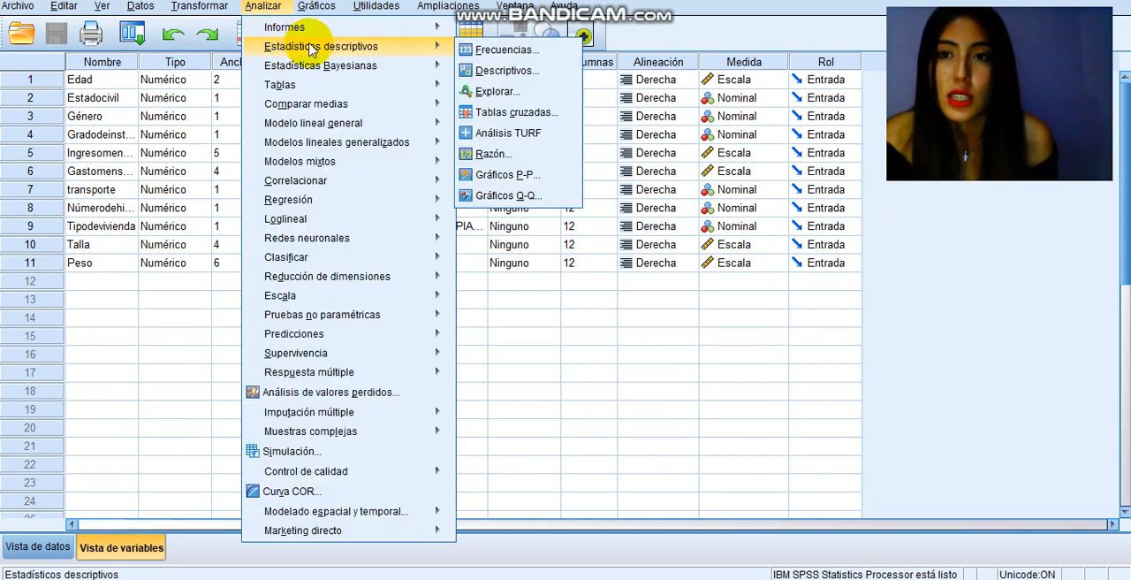
left_click(517, 118)
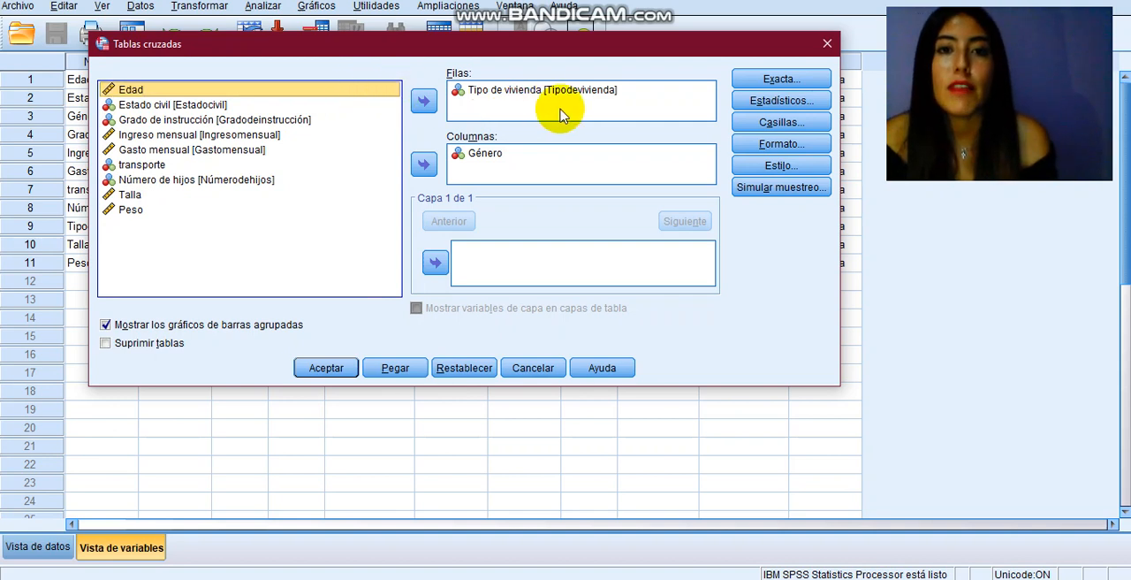
left_click(532, 92)
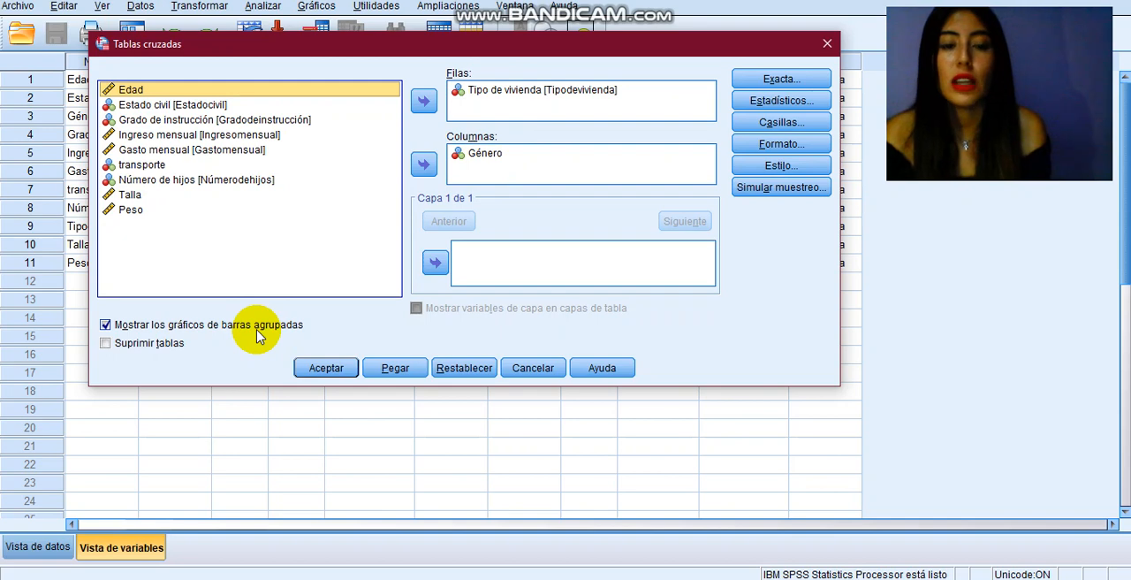
left_click(326, 368)
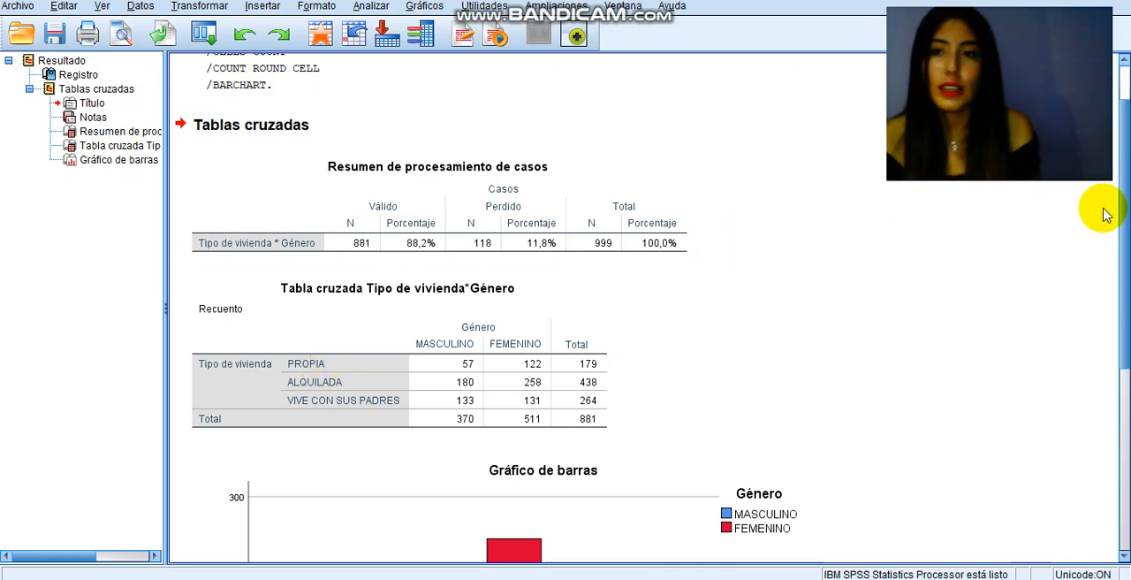
Step: Examine the Tipo de vivienda by Género crosstab counts and the clustered bar chart in the output
left_click_drag(1124, 122, 1124, 141)
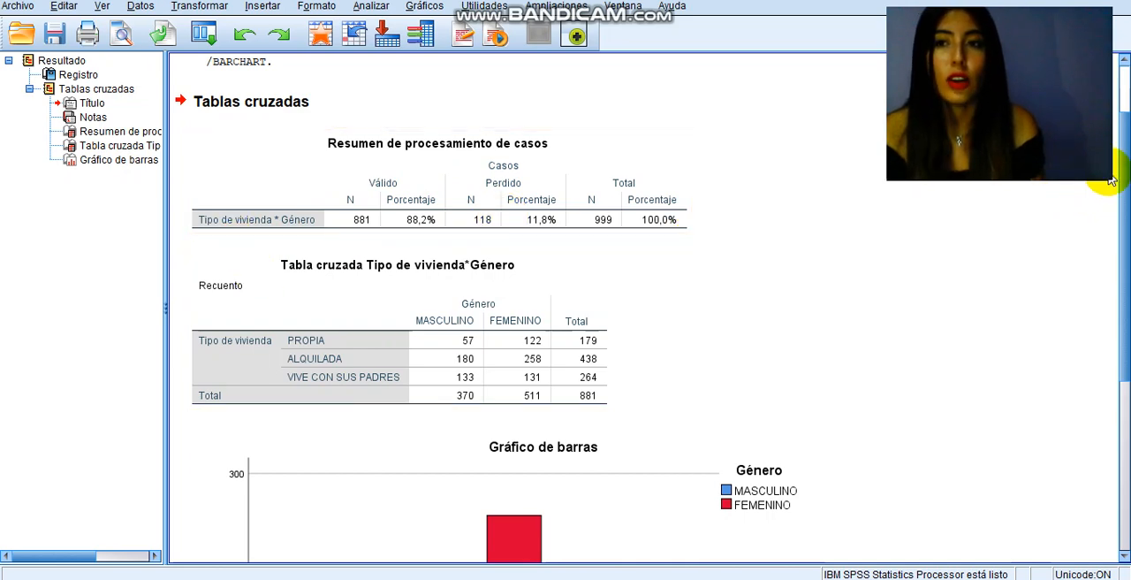
scroll(1124, 181, "down", 2)
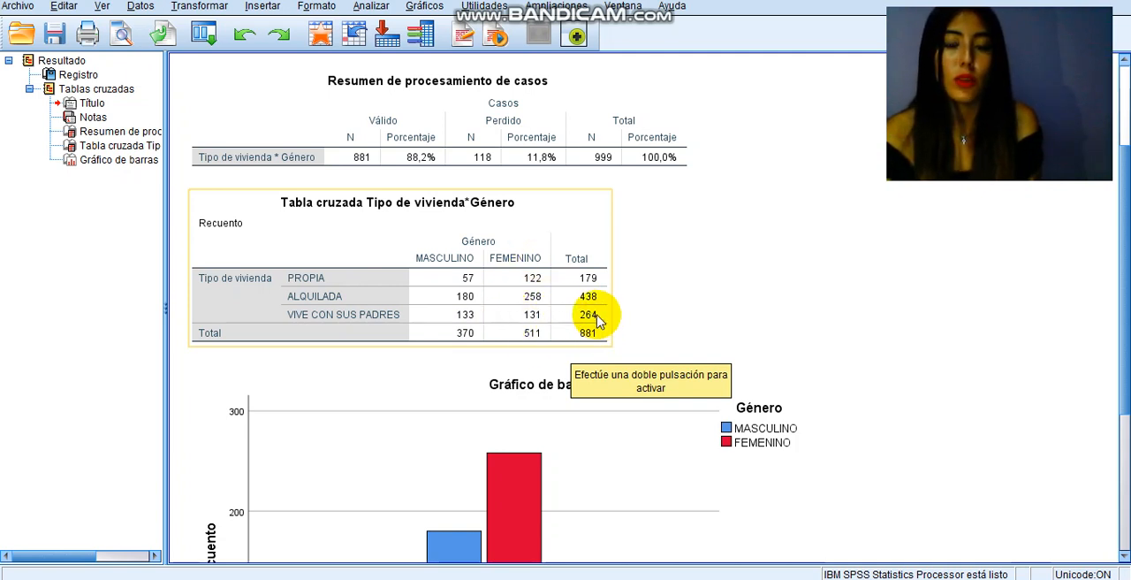
left_click(741, 273)
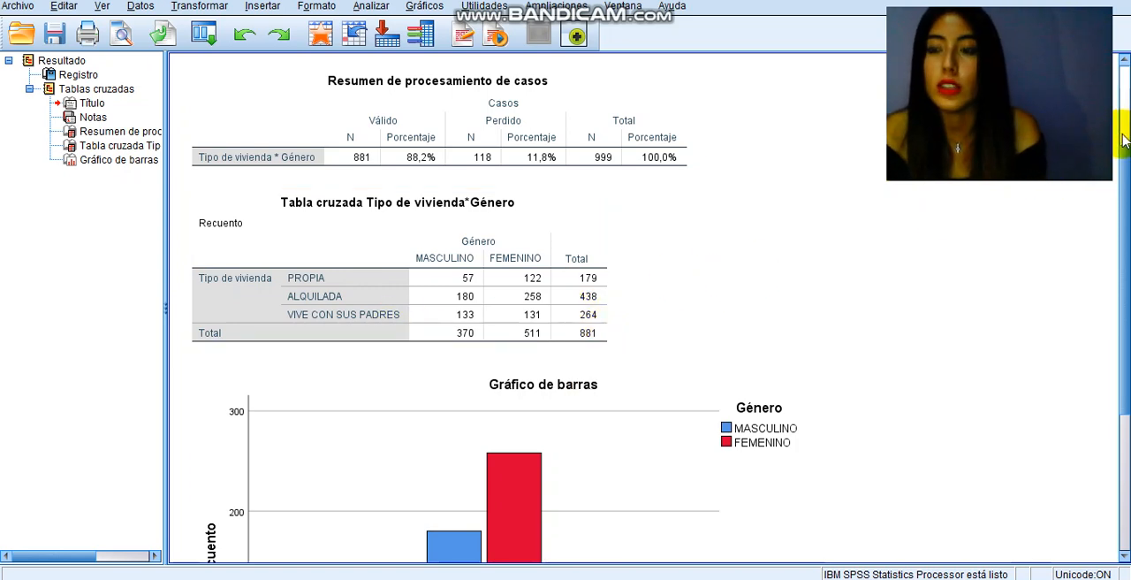
scroll(1124, 142, "up", 3)
scroll(1105, 341, "down", 5)
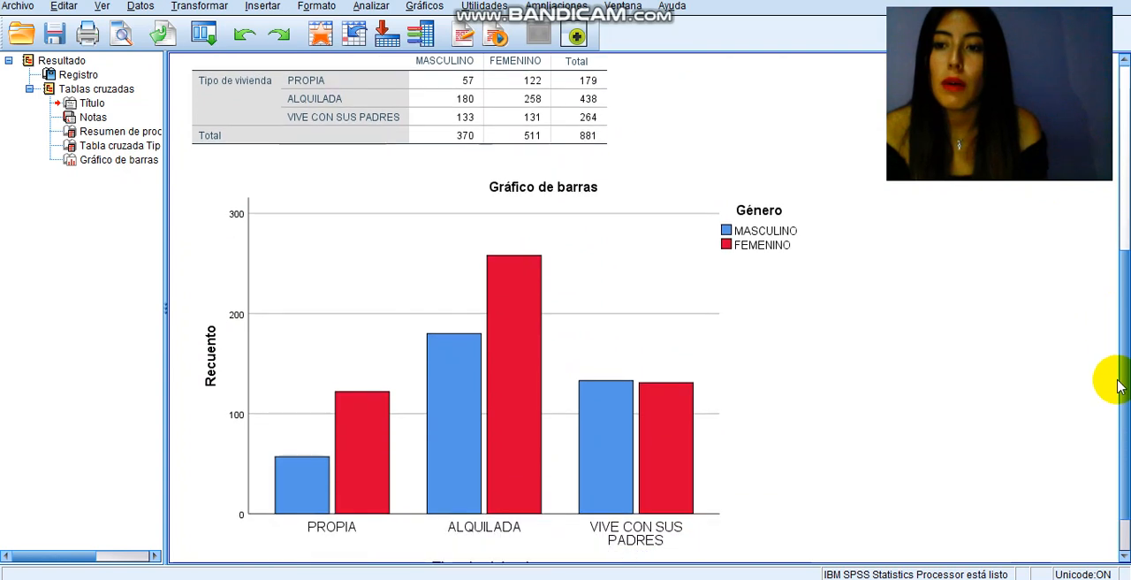
left_click(715, 412)
left_click(511, 354)
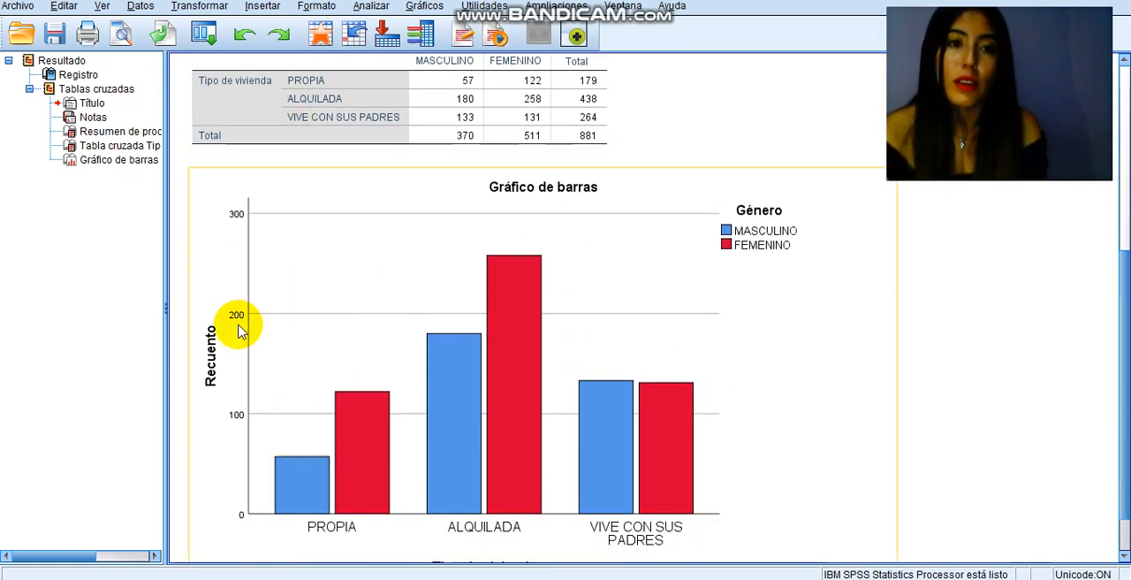
Step: Add the contingency coefficient, Phi and Cramer's V, and Riesgo statistics to the Tipo de vivienda by Género crosstab
left_click(371, 6)
mouse_move(429, 45)
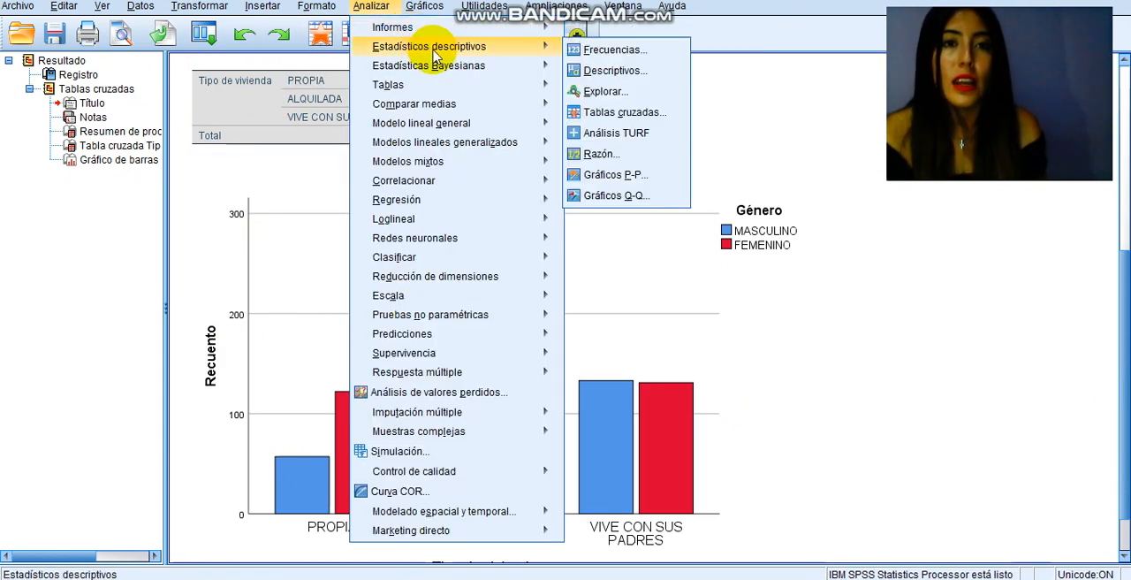
left_click(638, 114)
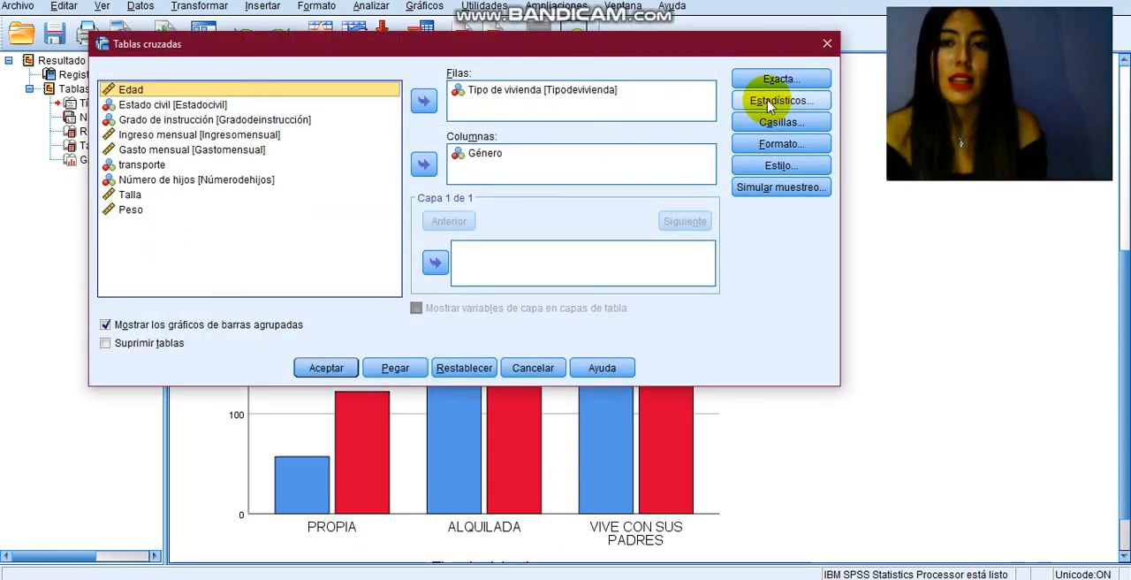
left_click(769, 102)
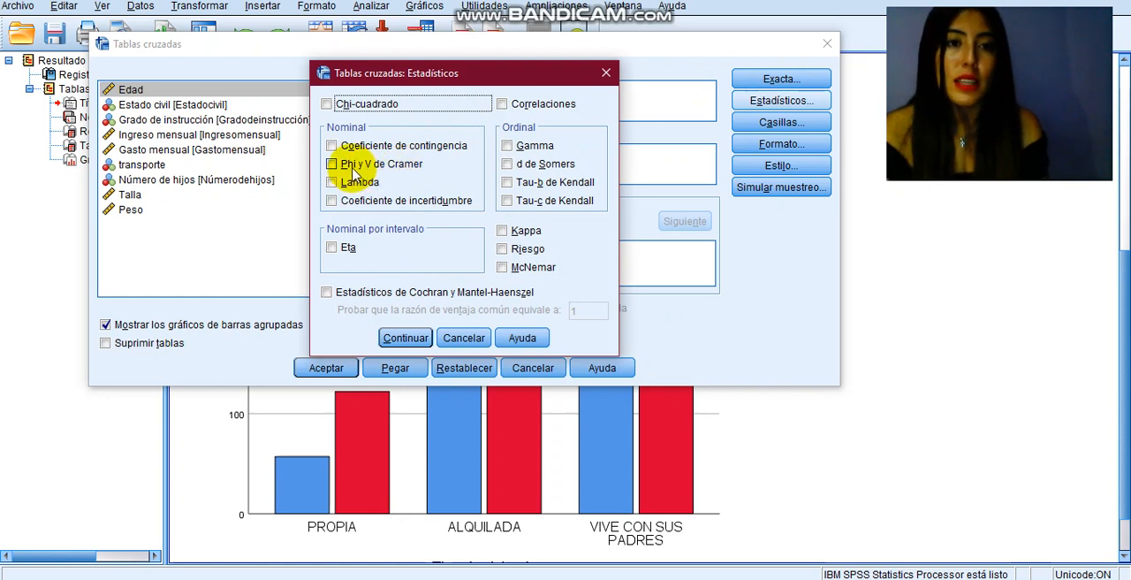
left_click(352, 167)
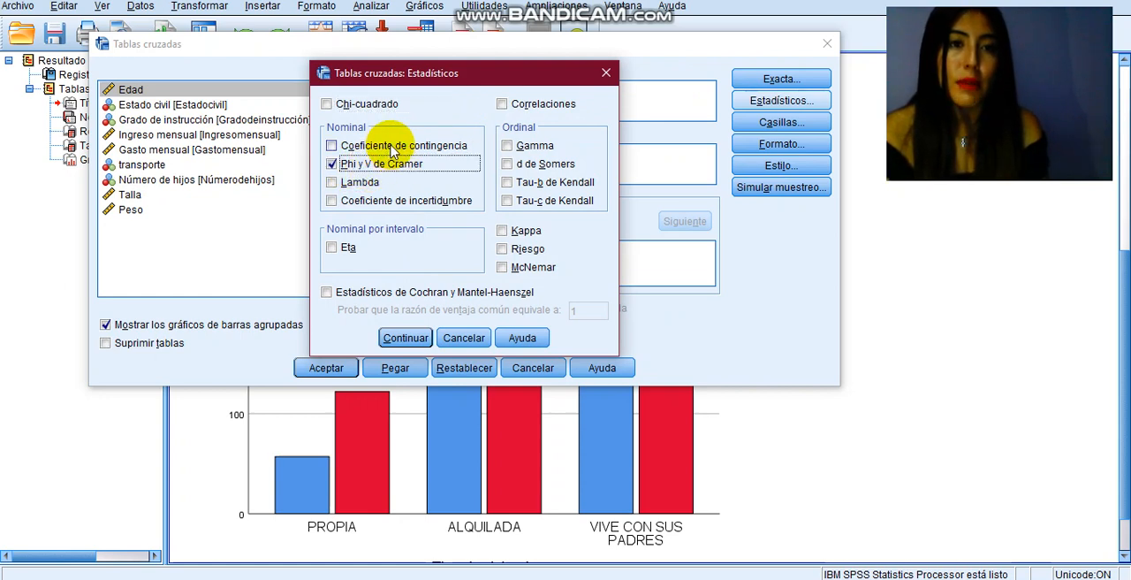
left_click(394, 148)
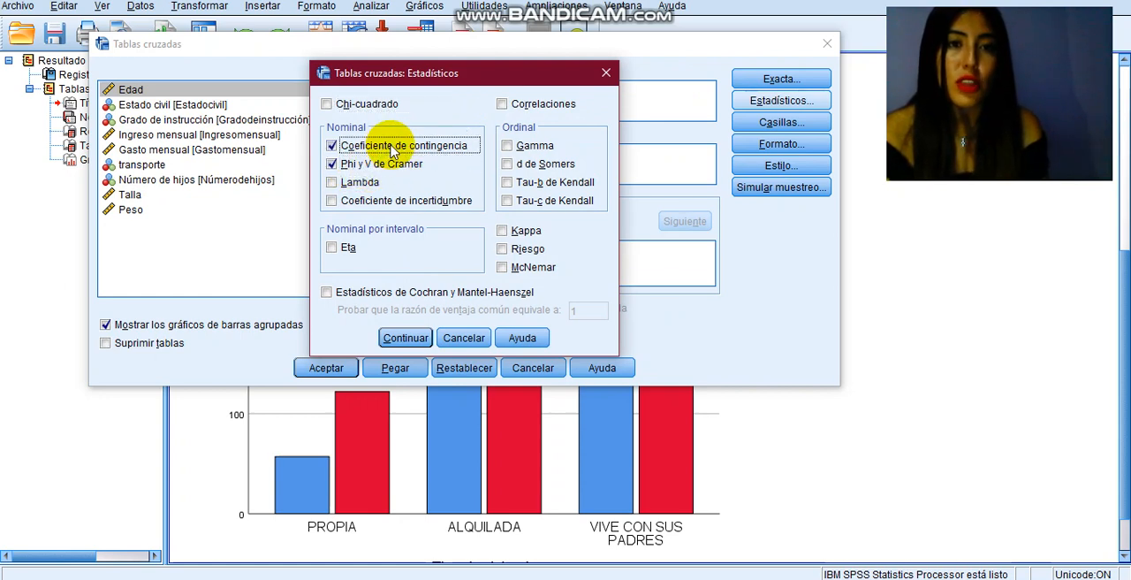
left_click(503, 250)
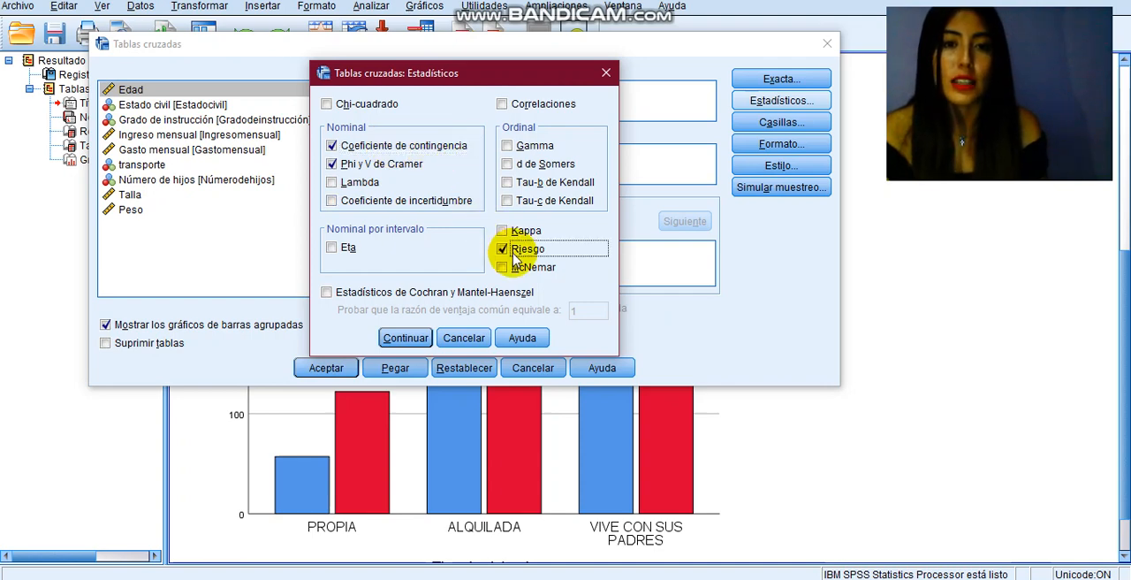
left_click(414, 338)
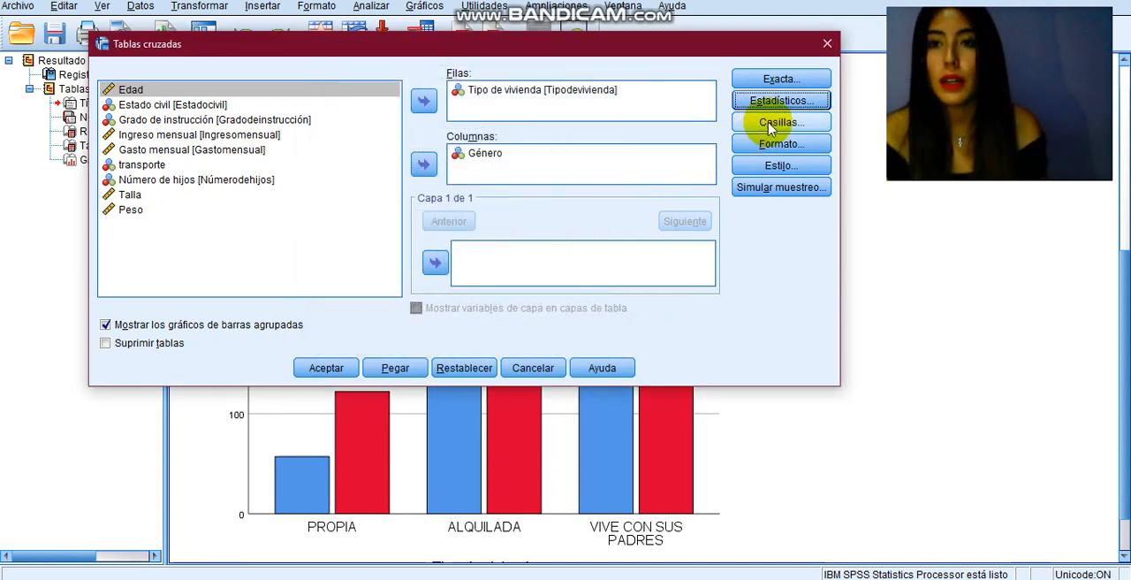
Step: Add row percentages (Fila) to the crosstab cells and run the analysis
left_click(774, 124)
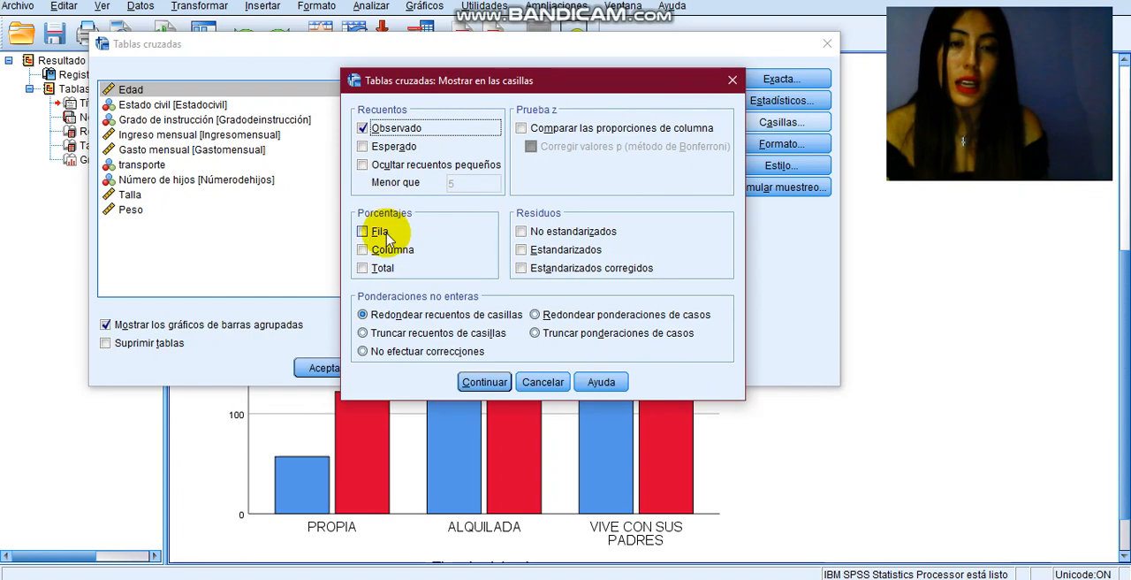
left_click(364, 233)
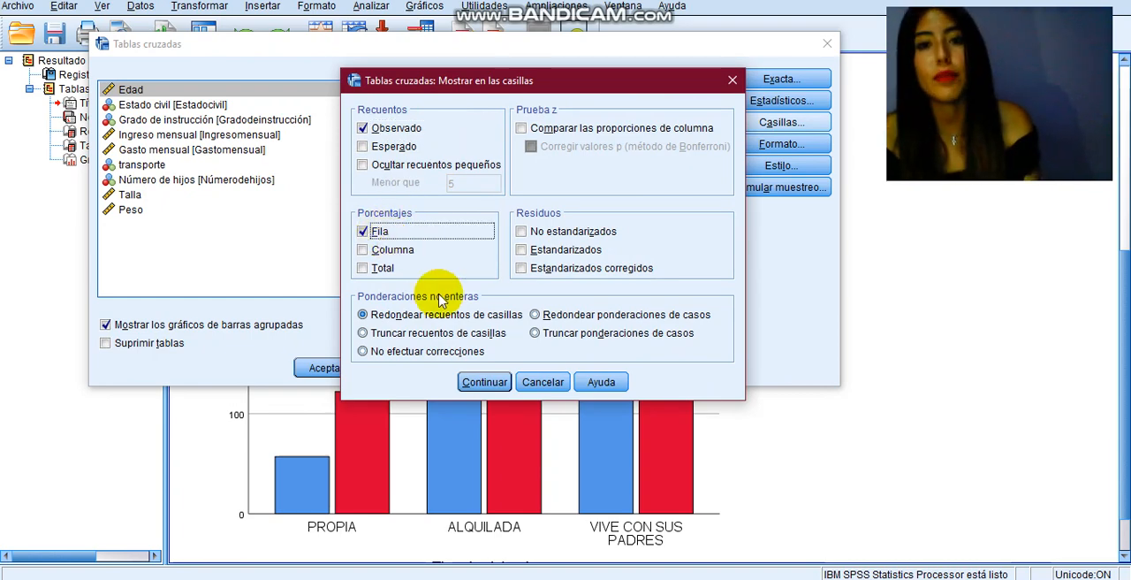
left_click(485, 382)
left_click(327, 368)
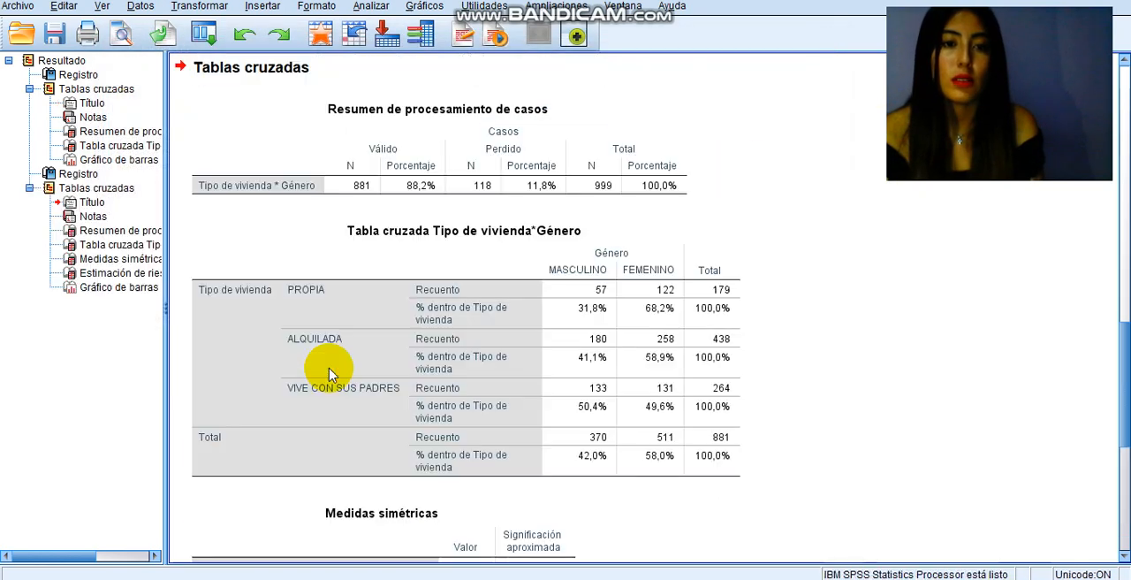
Step: Review the crosstab and association measures, and rerun the crosstab without observed counts, showing row percentages only
left_click(1125, 273)
left_click_drag(1126, 271, 1124, 423)
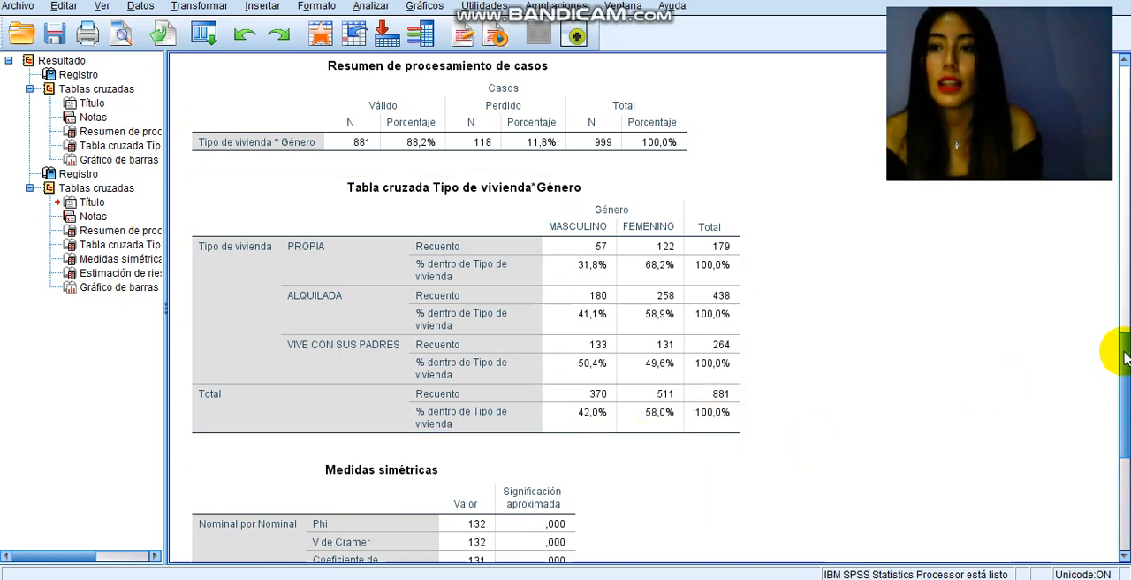
left_click_drag(1125, 356, 1114, 404)
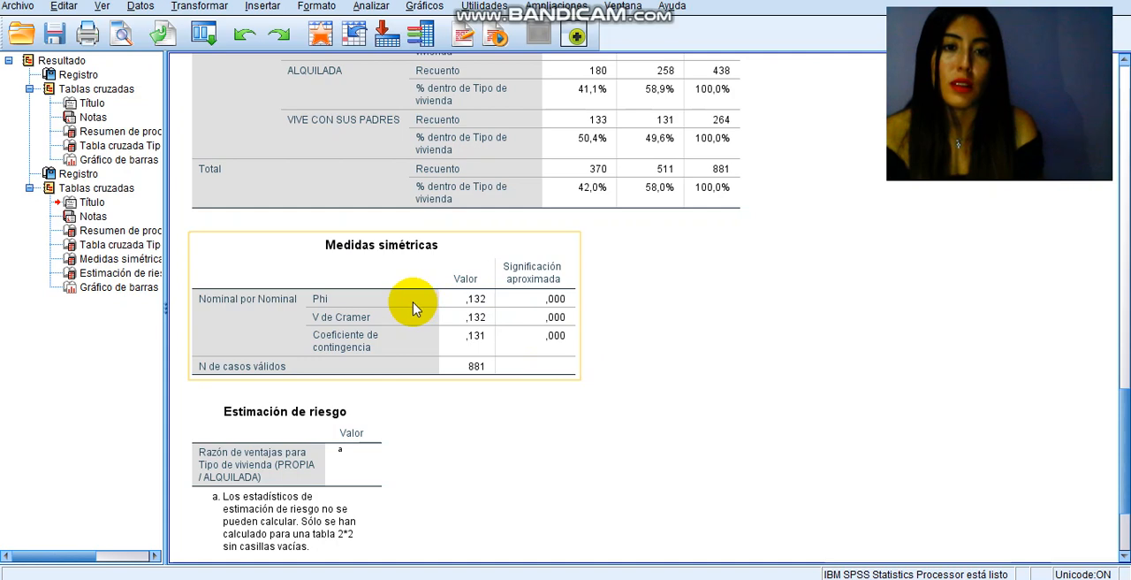
left_click_drag(1117, 404, 1120, 371)
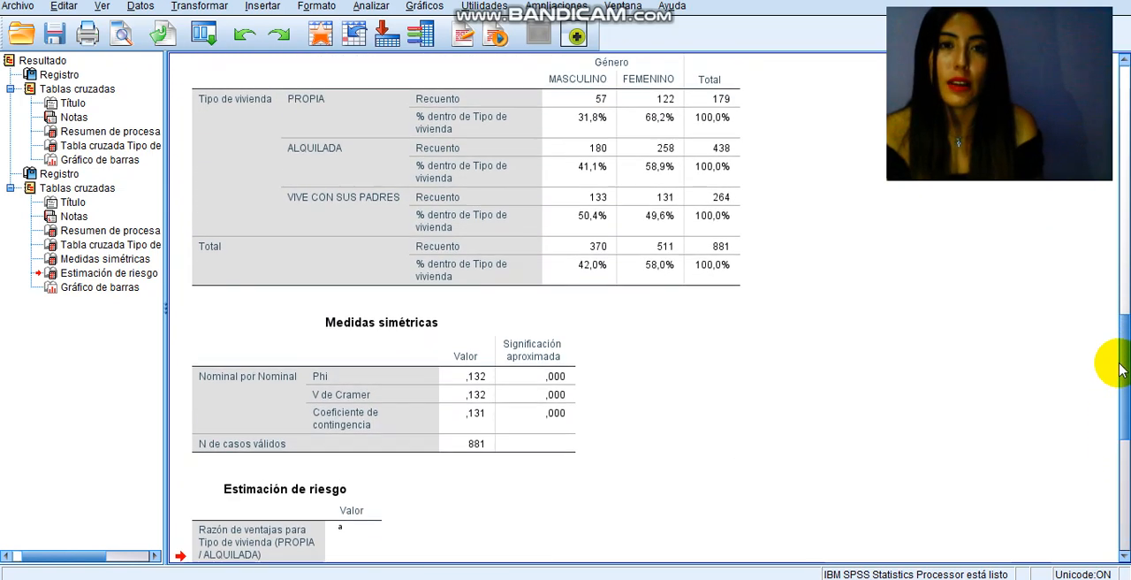
left_click(372, 7)
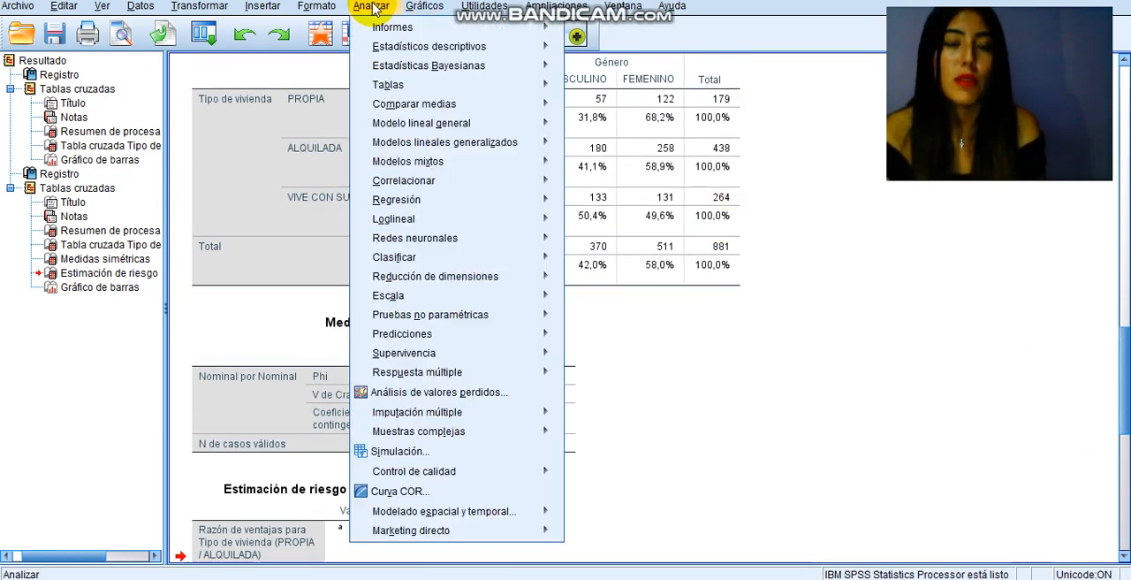
mouse_move(409, 46)
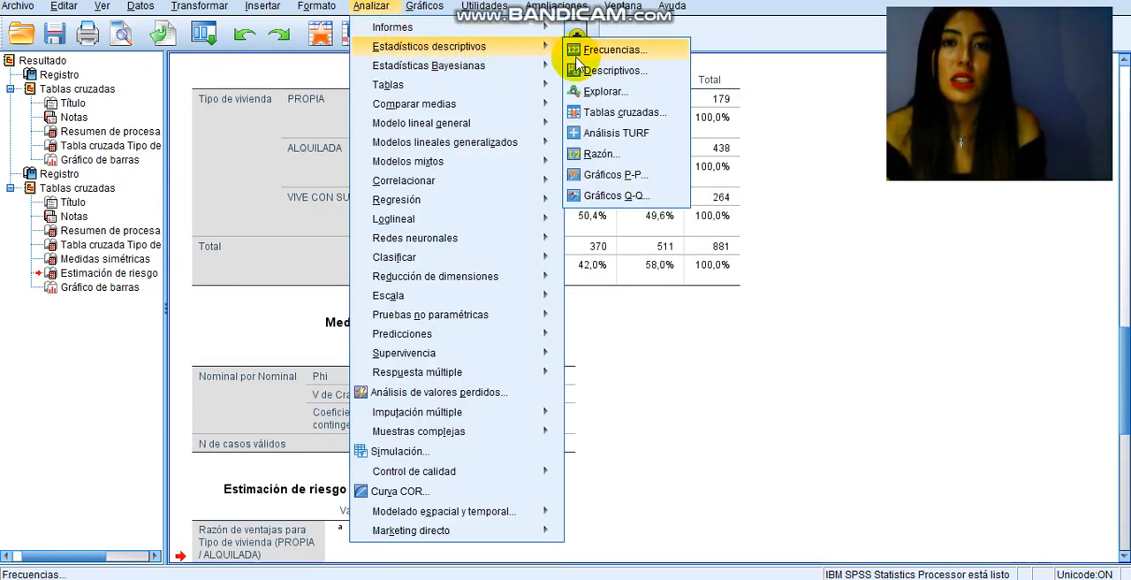
left_click(614, 112)
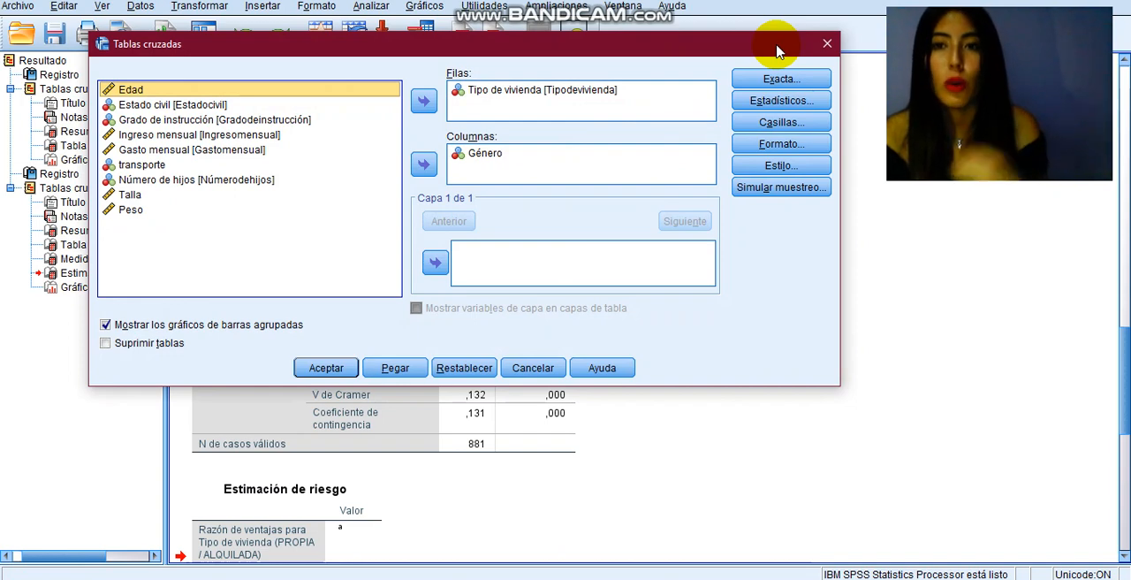
left_click(773, 123)
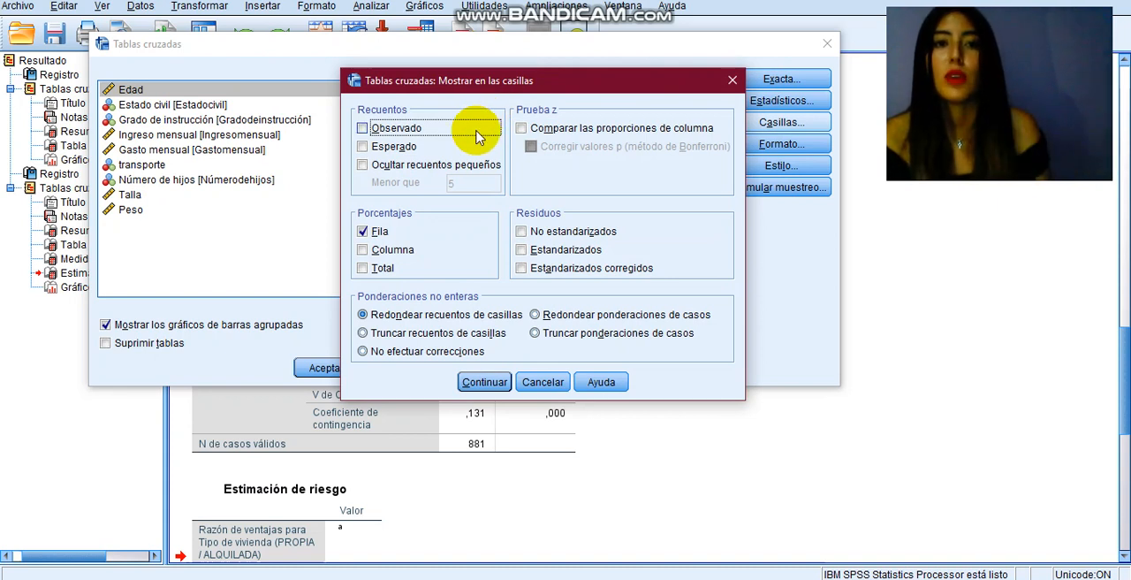
left_click(477, 380)
left_click(324, 370)
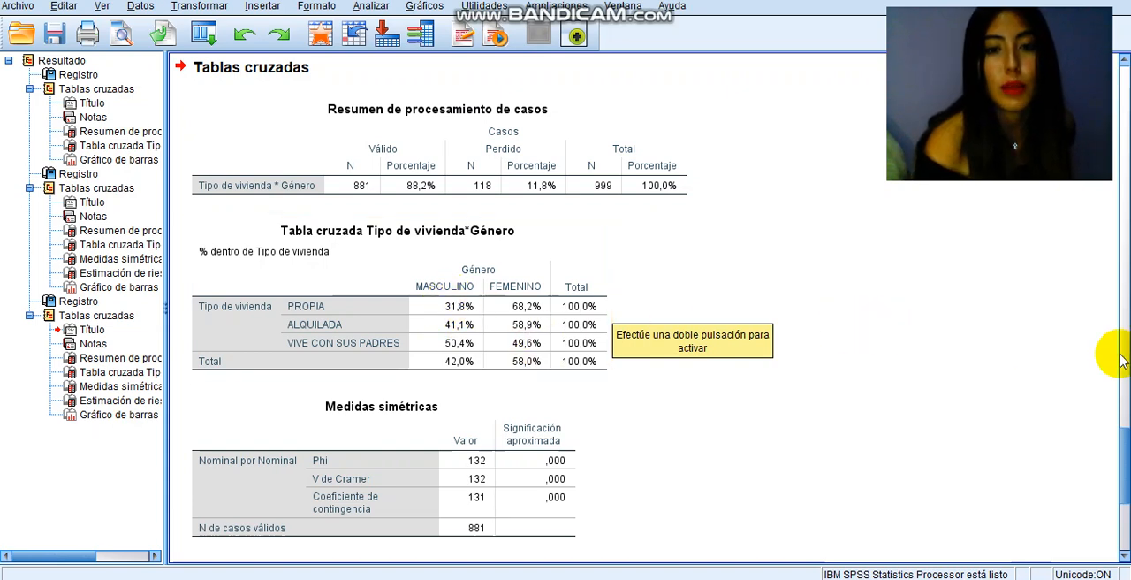
Step: Rerun the Tipo de vivienda by Género crosstab with column percentages (Columna) instead of row percentages (Fila)
left_click(368, 11)
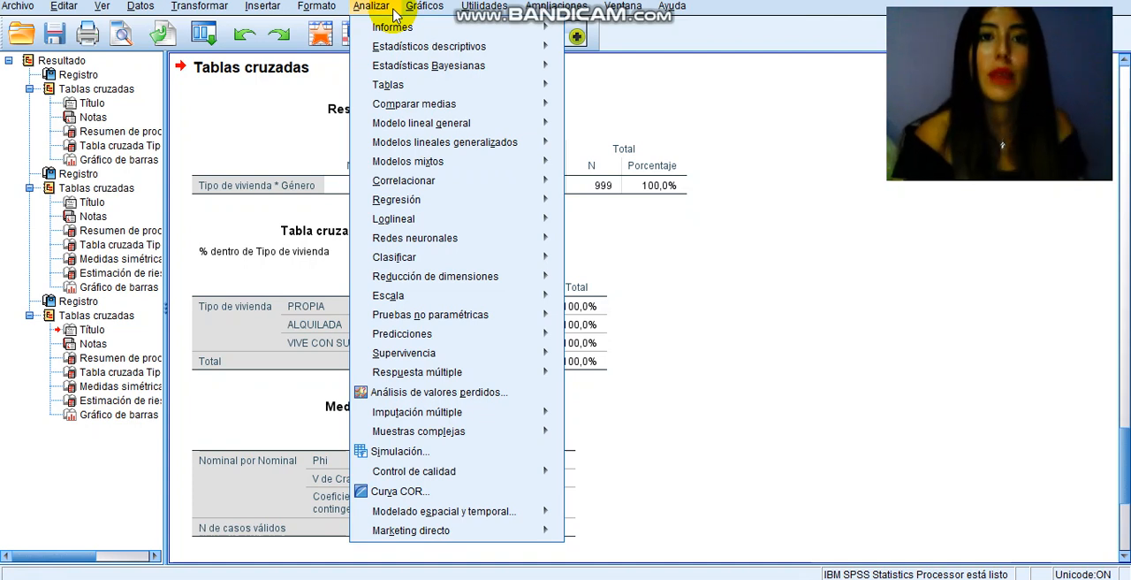
mouse_move(407, 46)
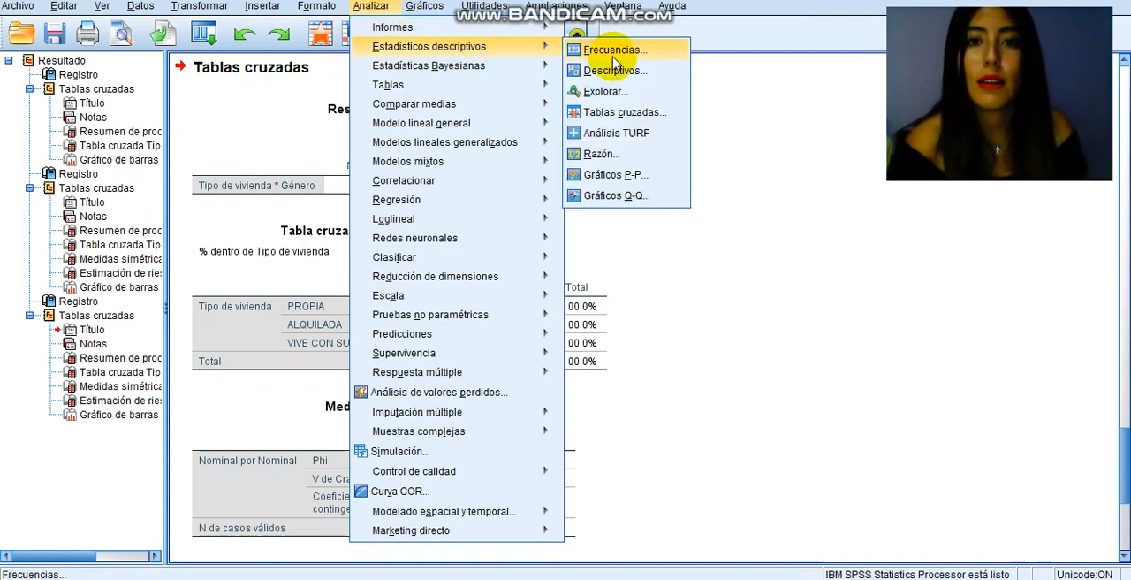
left_click(618, 112)
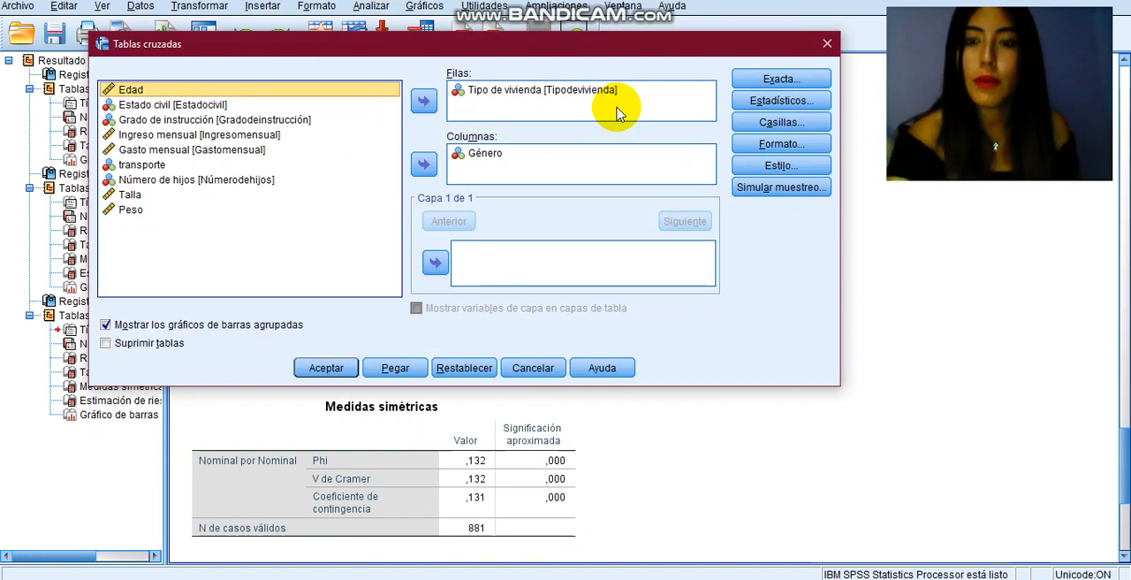
left_click(742, 121)
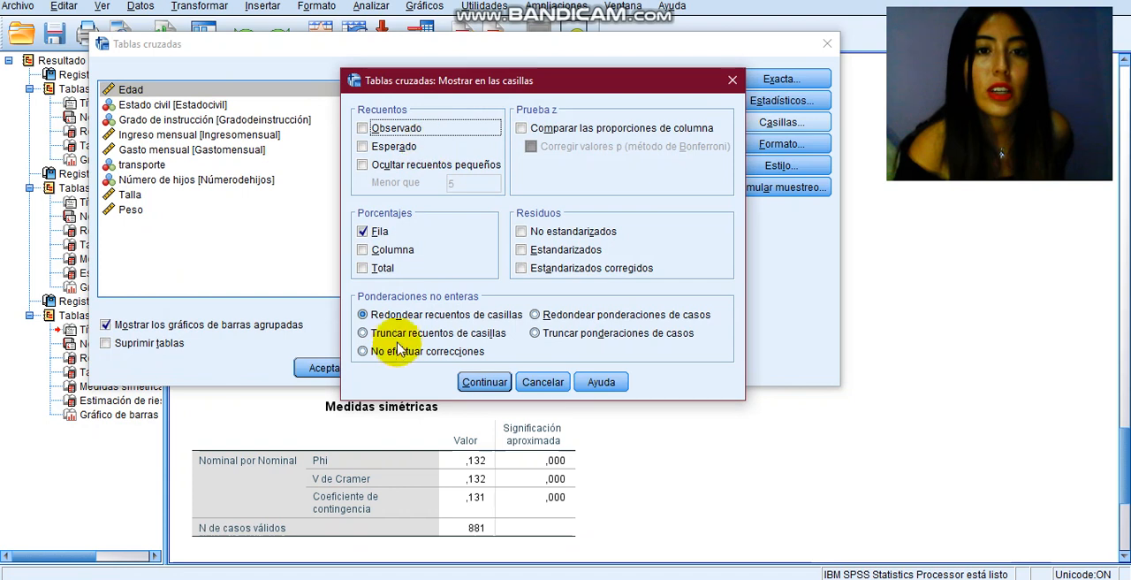
left_click(393, 250)
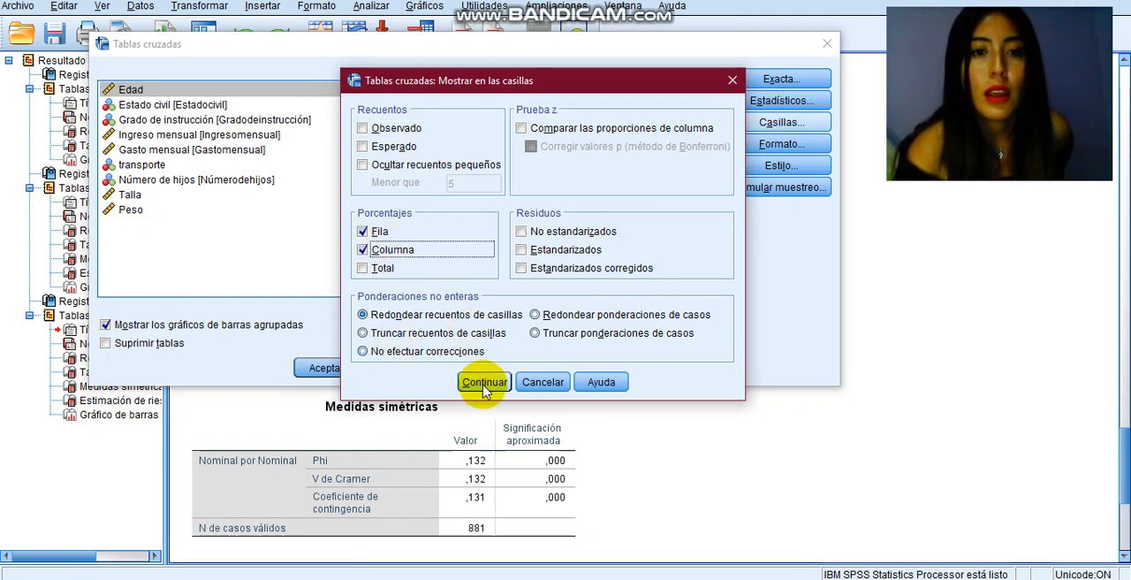
left_click(384, 236)
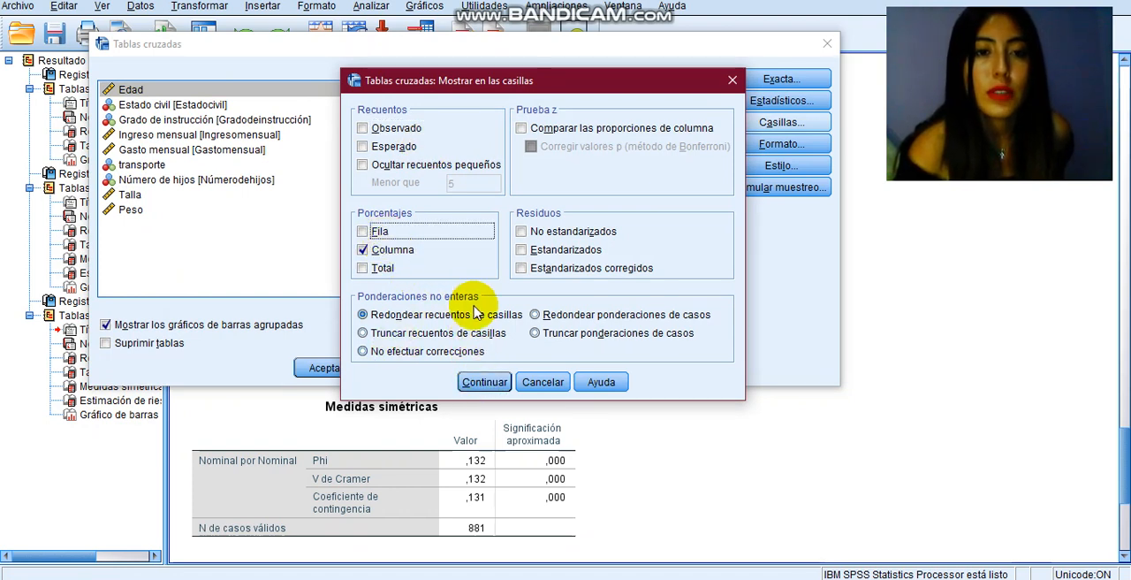
left_click(480, 381)
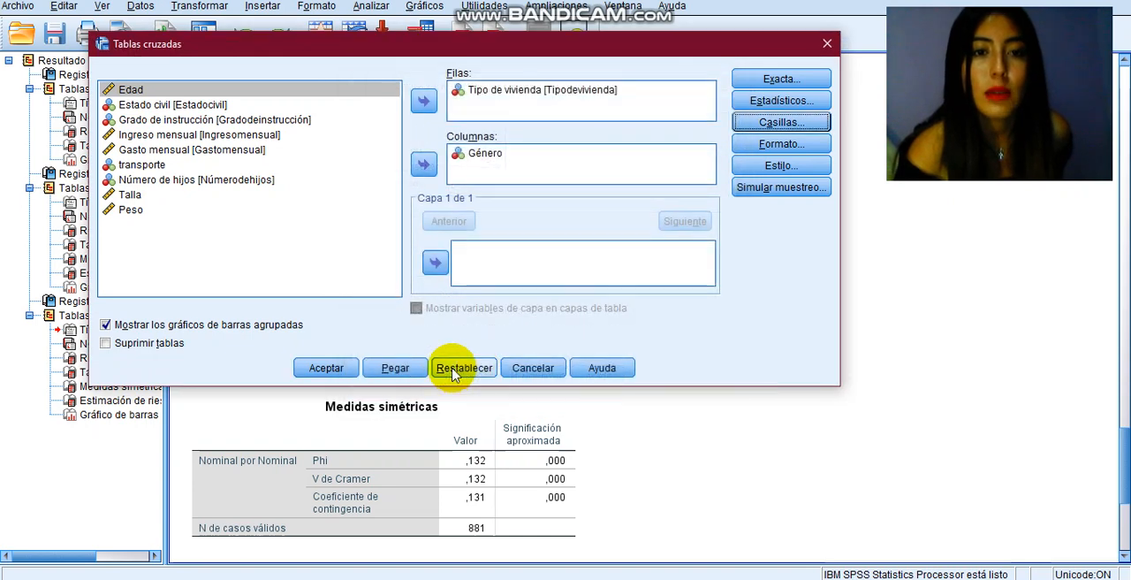
left_click(335, 368)
Step: Open the clustered bar chart from the row-percentage crosstab output in the chart editor
left_click(432, 349)
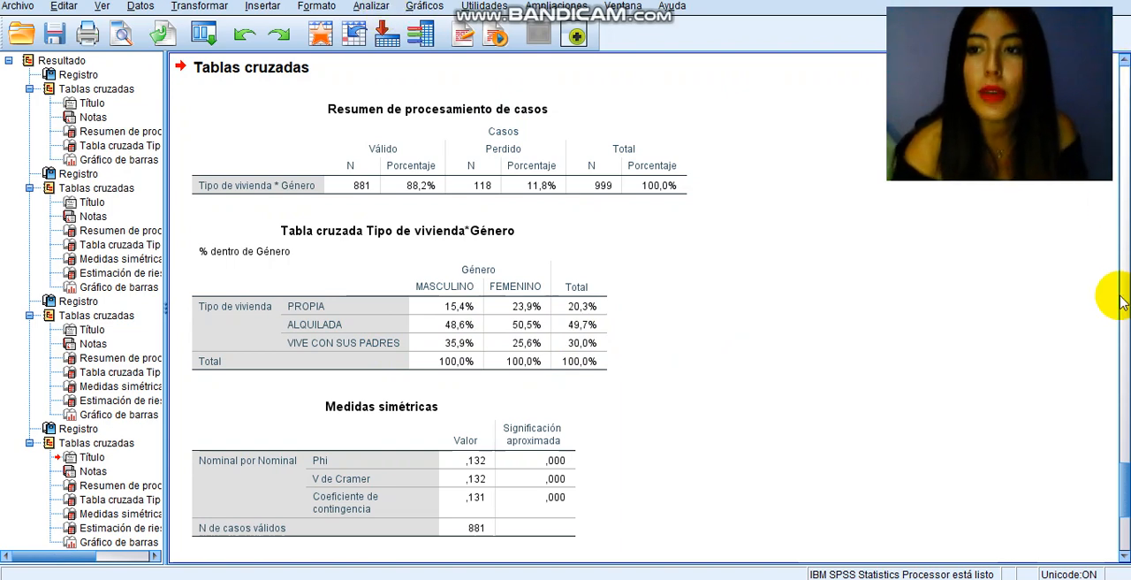
left_click(1124, 381)
left_click(1125, 380)
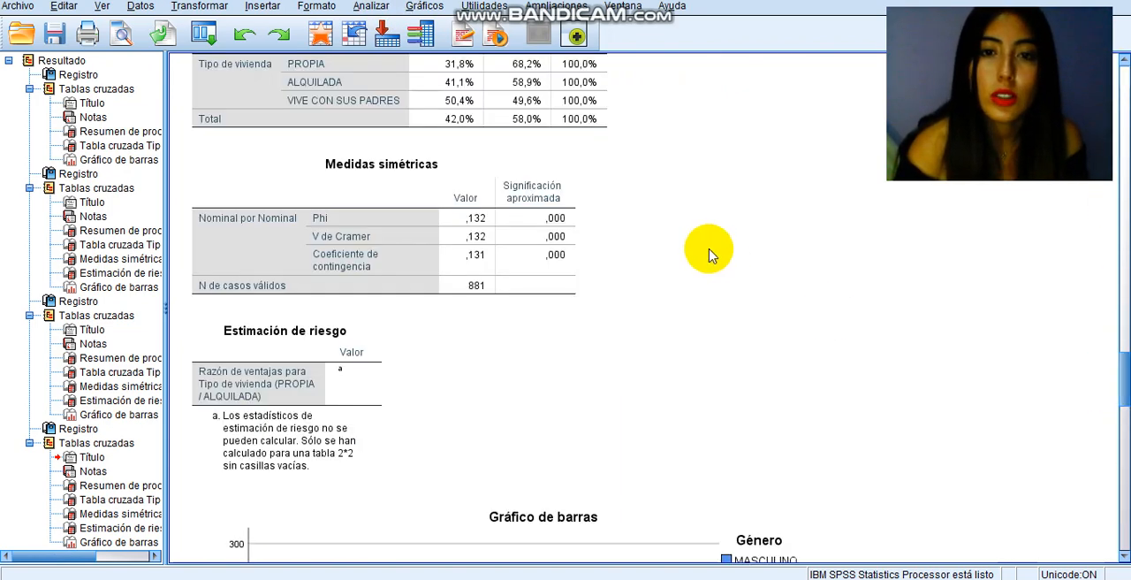
left_click(583, 532)
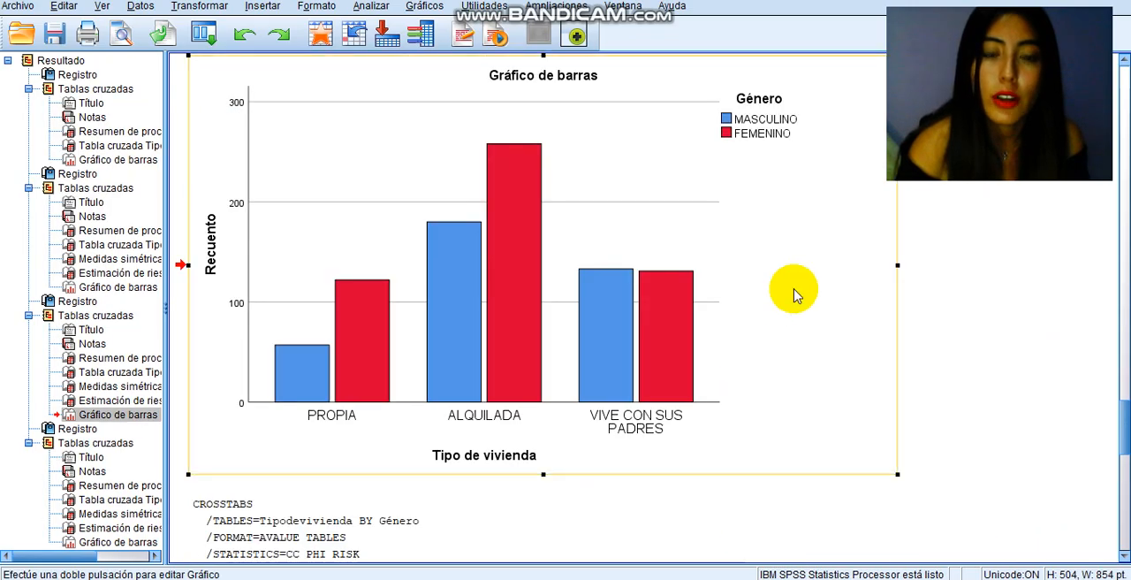
double_click(574, 244)
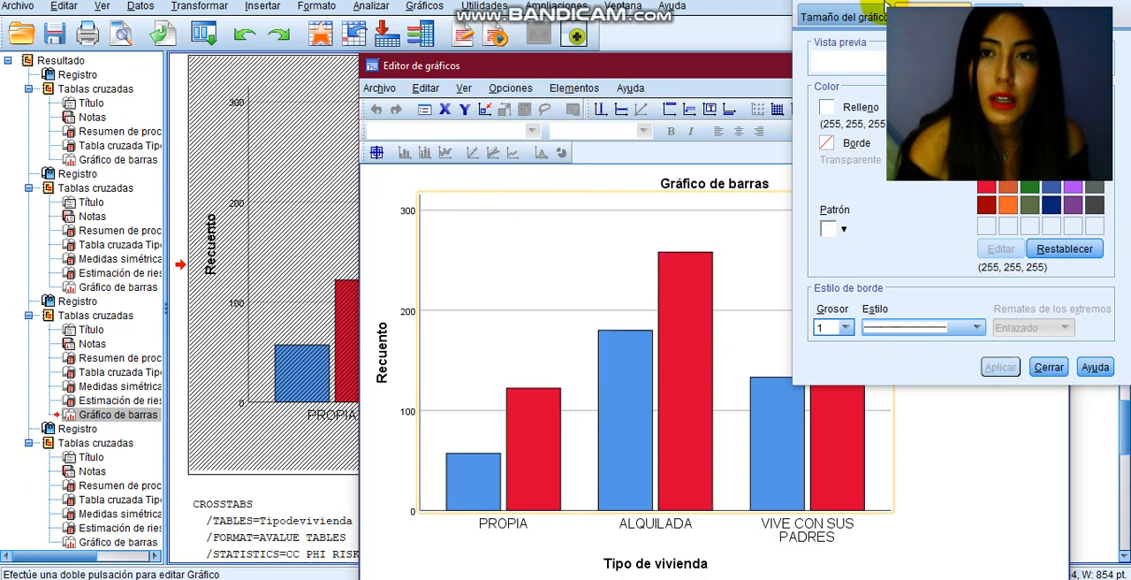
Step: Look through the bar chart's size, fill and border properties, and close the properties window without changes
left_click(847, 15)
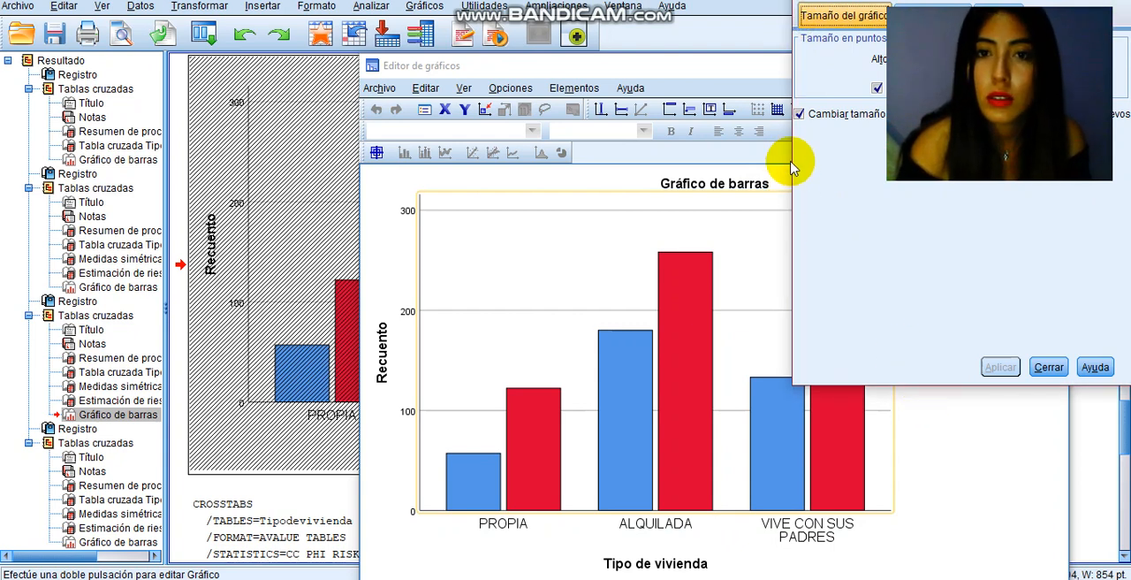
left_click(788, 58)
left_click(853, 17)
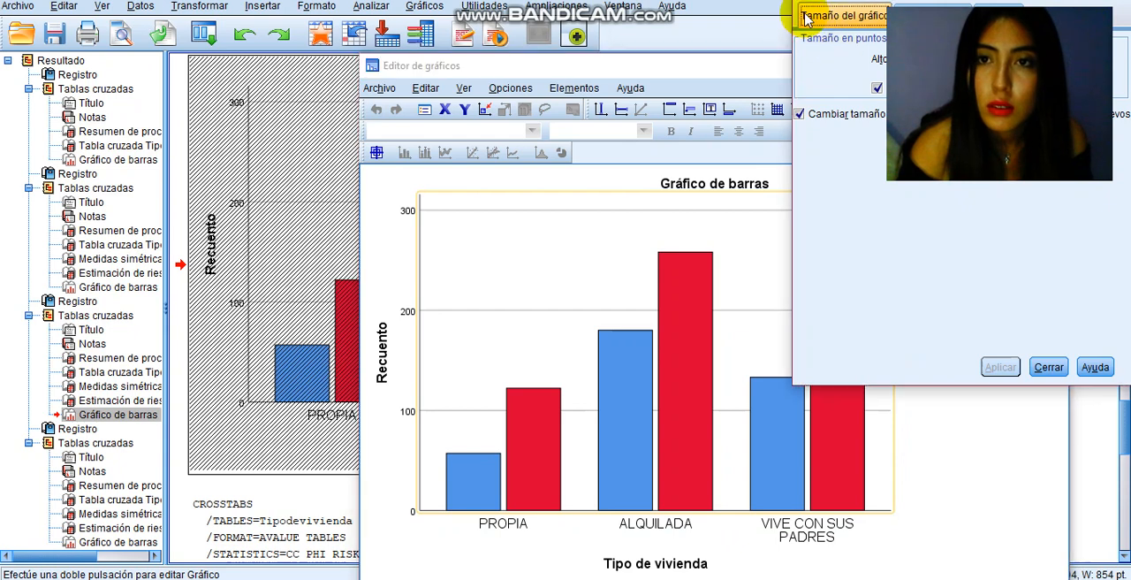
left_click(909, 11)
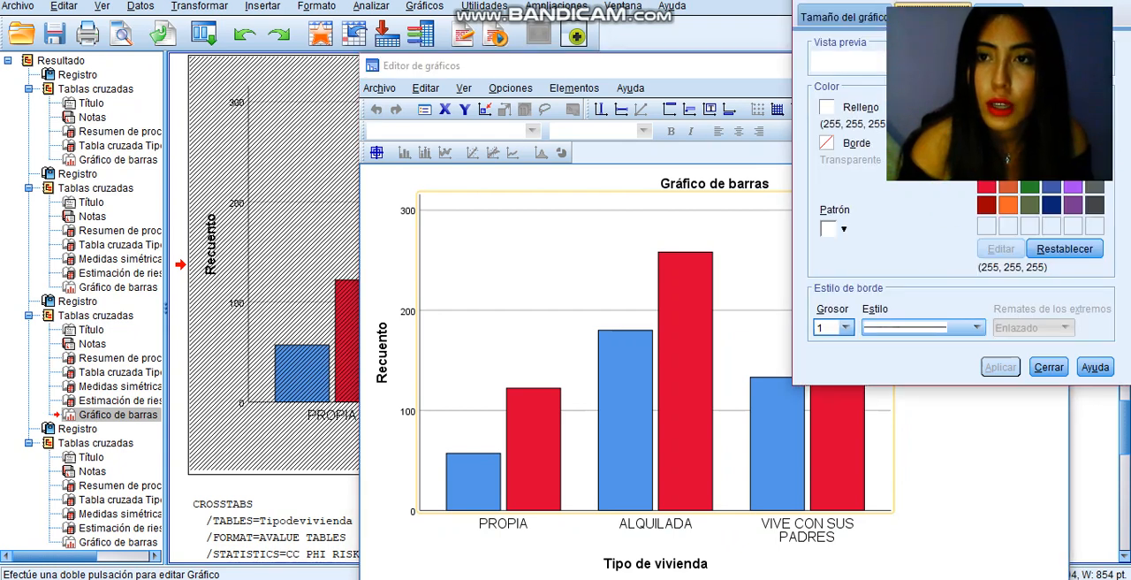
left_click(997, 9)
left_click(857, 20)
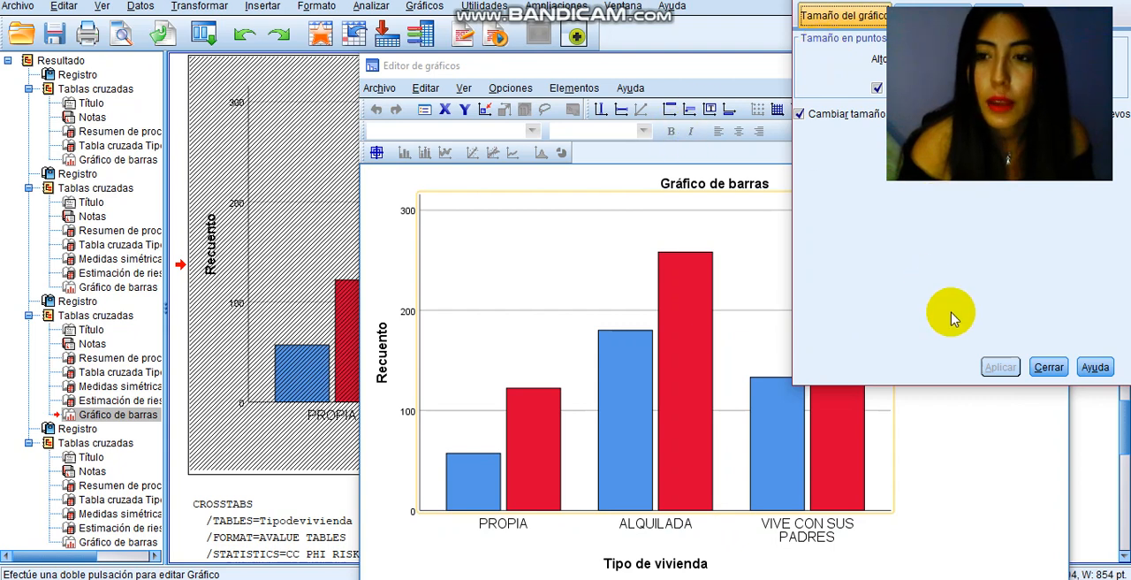
left_click(1049, 366)
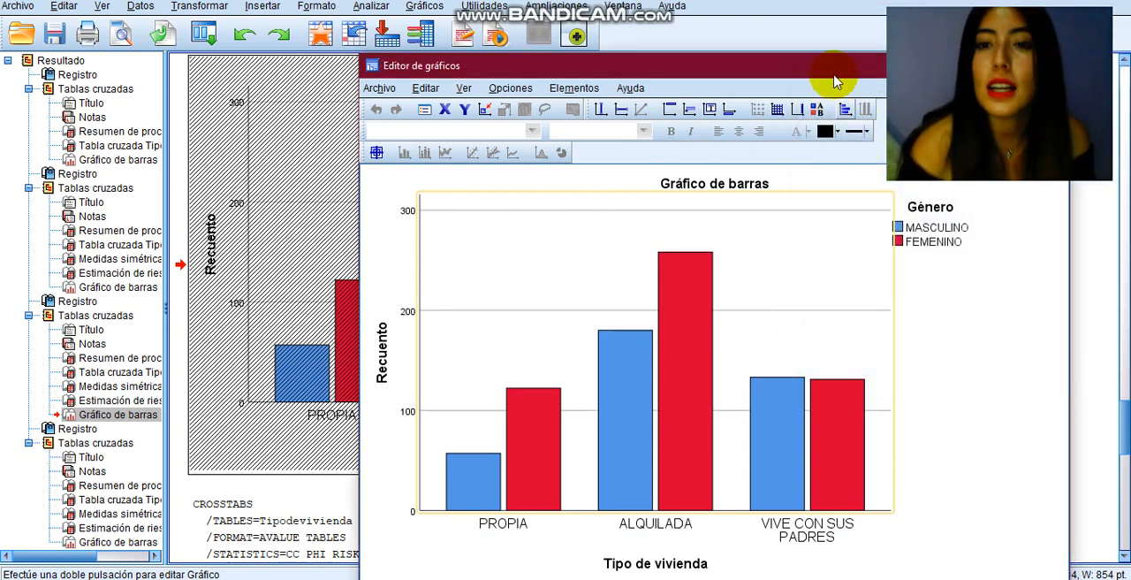
Step: Reposition the chart editor window so the whole bar chart is visible, and display the available chart options
left_click_drag(825, 71, 607, 28)
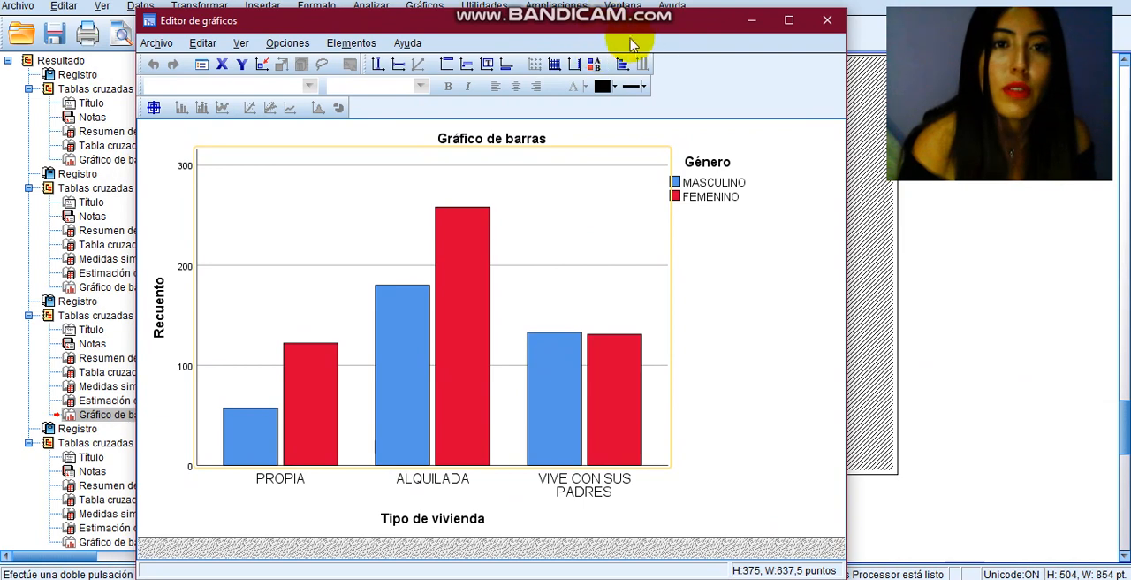
left_click(274, 44)
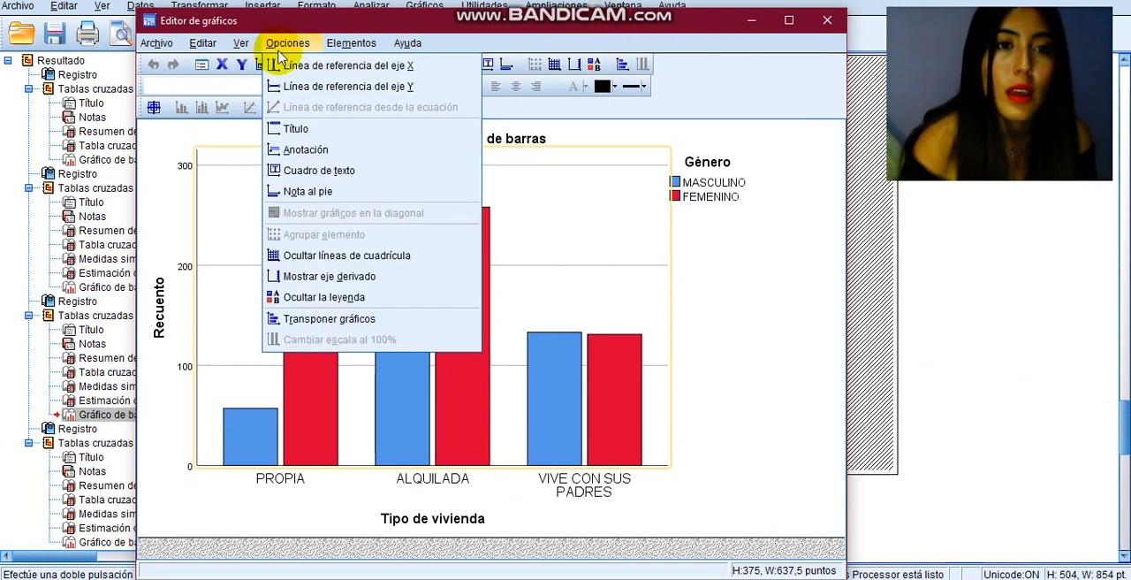